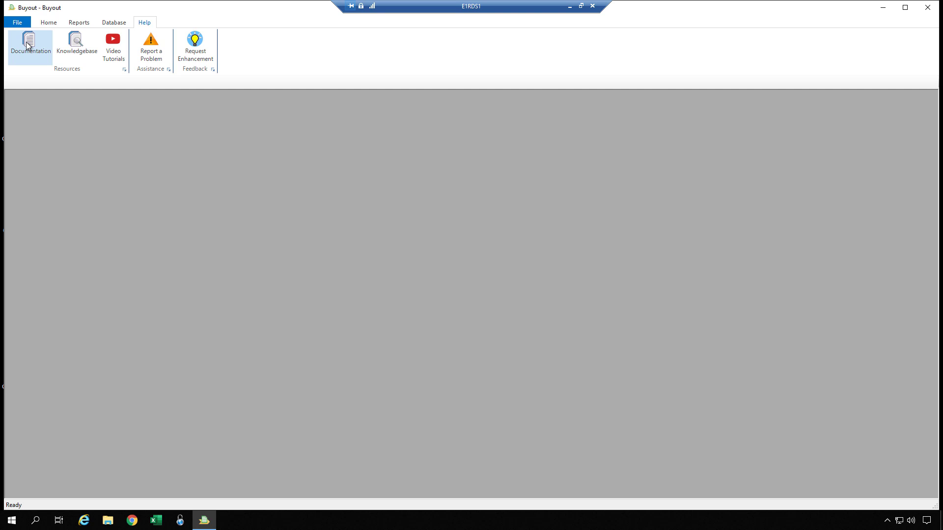
Step: Check the Documentation, Knowledgebase and Video Tutorials help resources one after another, dismissing each notice
click(28, 45)
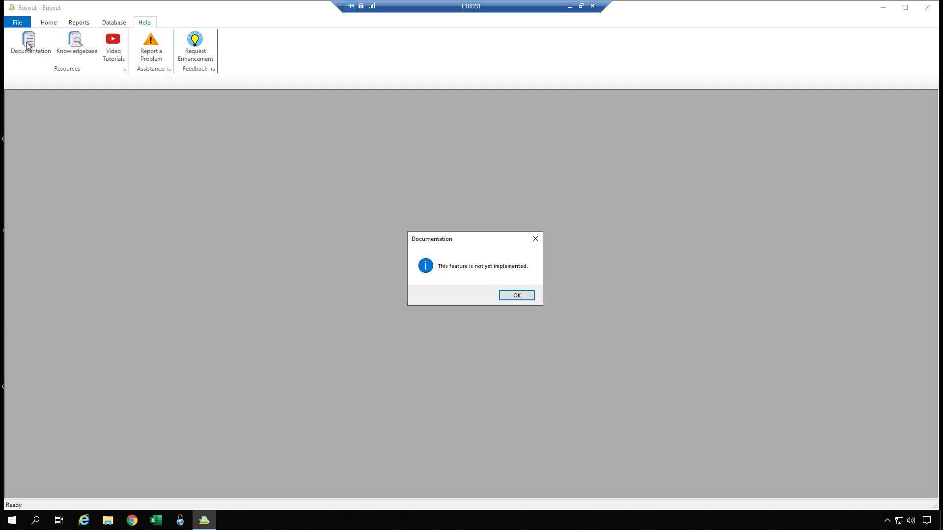
click(516, 295)
click(76, 44)
click(527, 297)
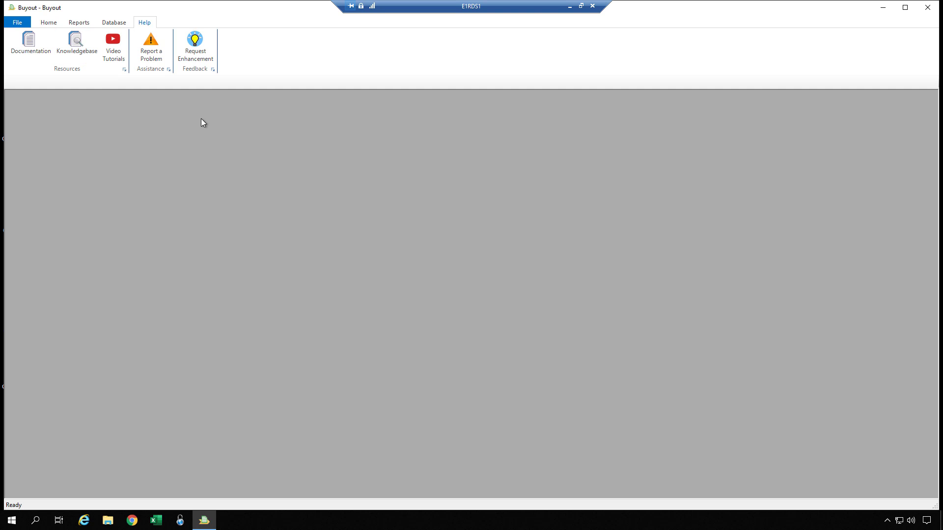
click(117, 55)
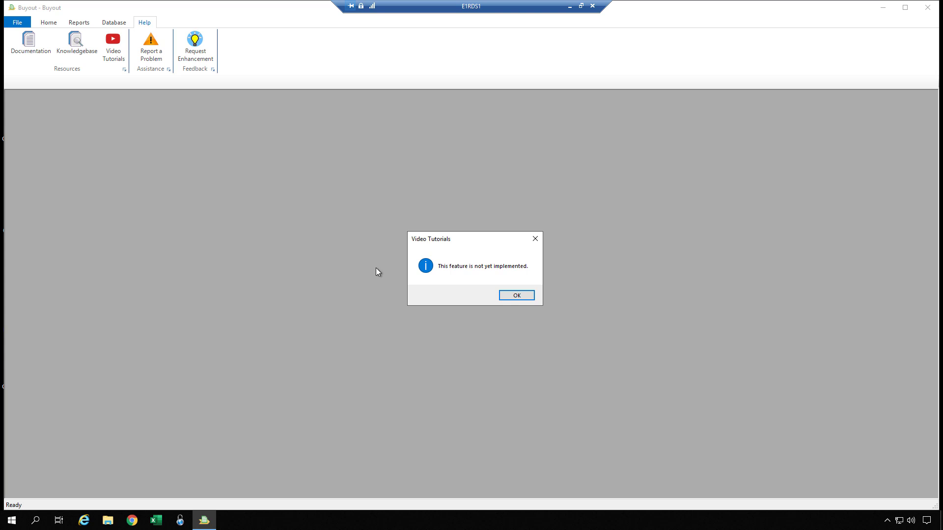
click(515, 300)
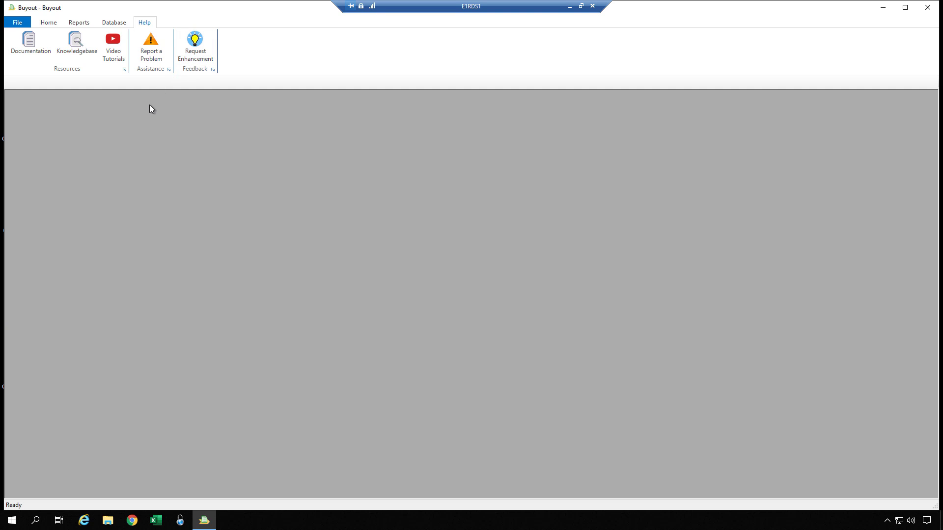
Step: Start a problem report, choose Email as the best way to be reached, and continue to the problem questions
click(152, 57)
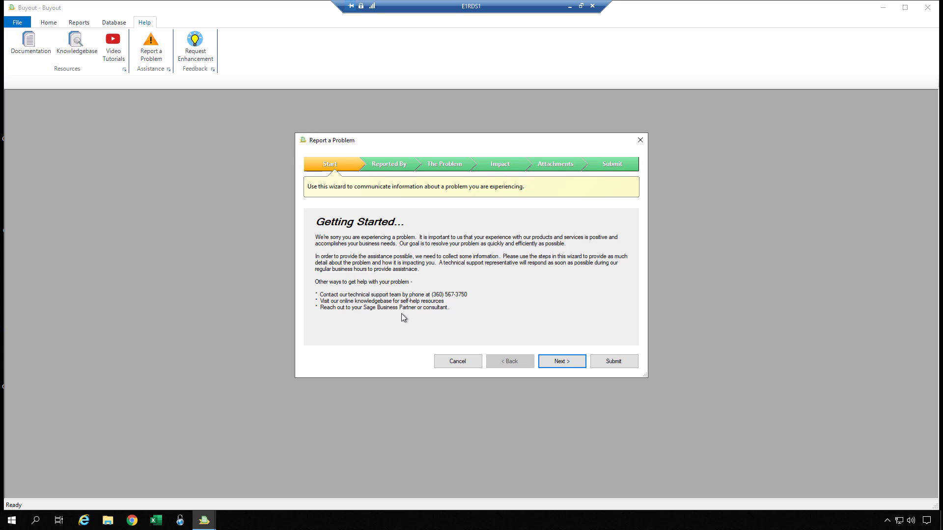
click(555, 363)
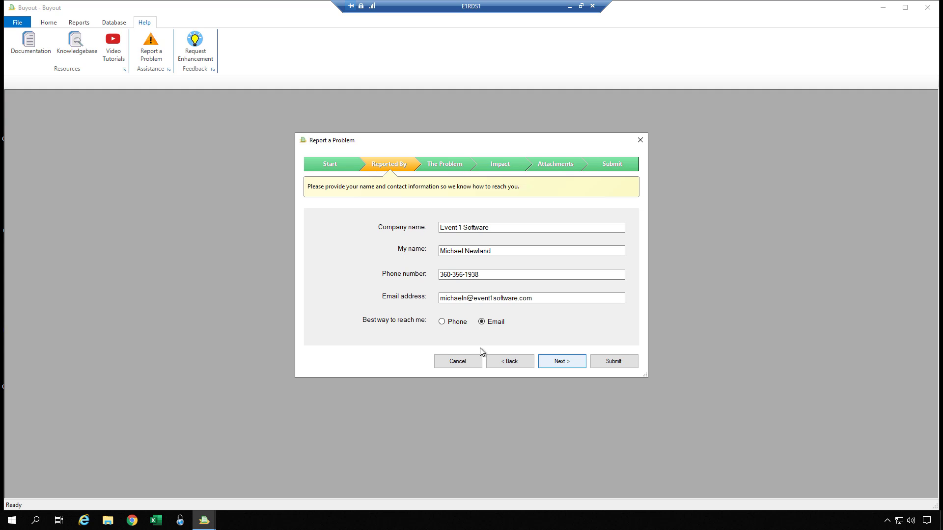
click(460, 324)
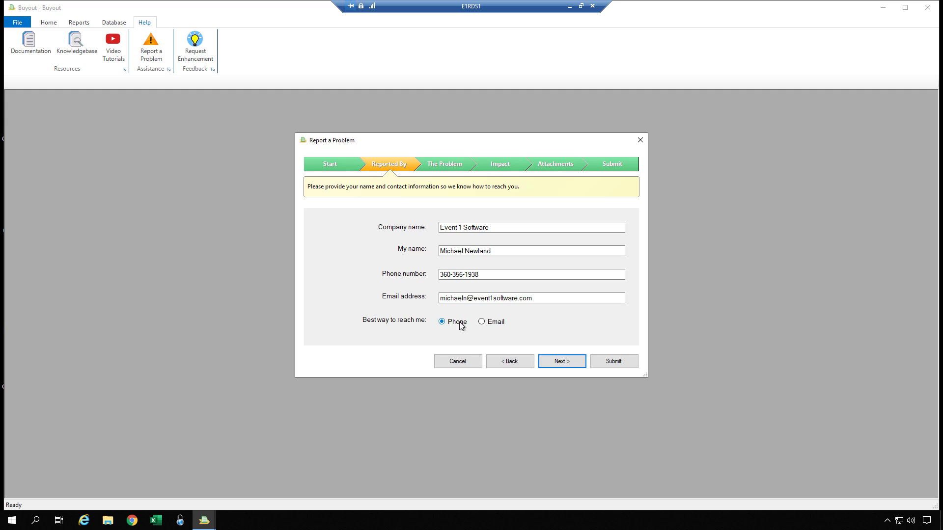
click(488, 325)
click(565, 367)
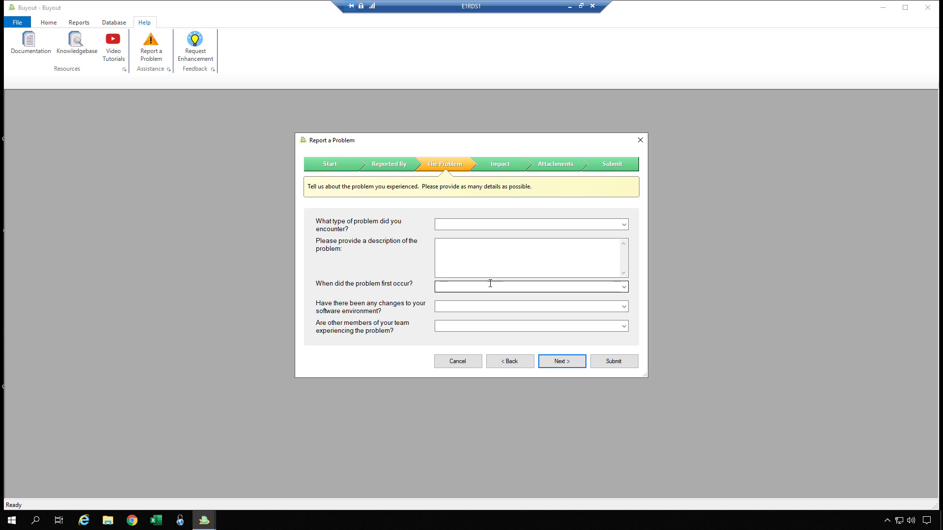
Step: Go back to review the reporter's name and email address, and return to the problem questions
click(398, 169)
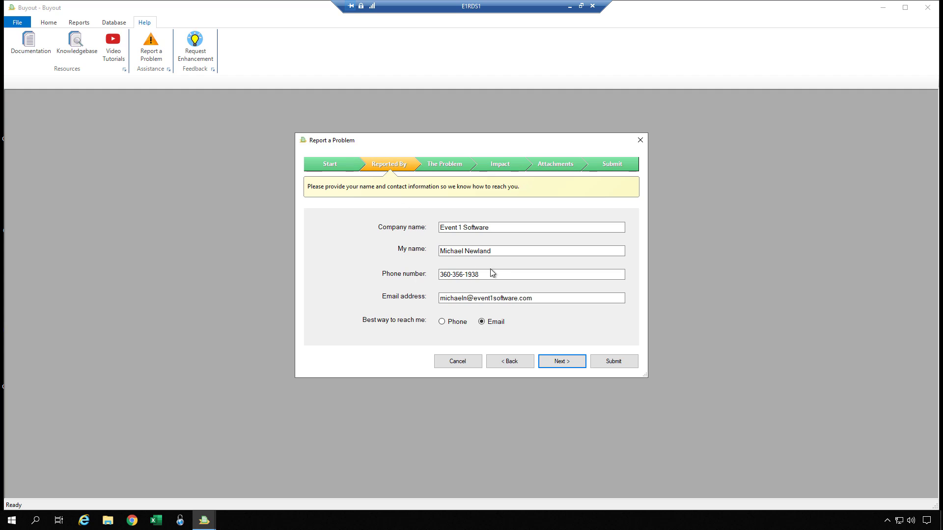
click(497, 252)
drag(497, 252, 442, 251)
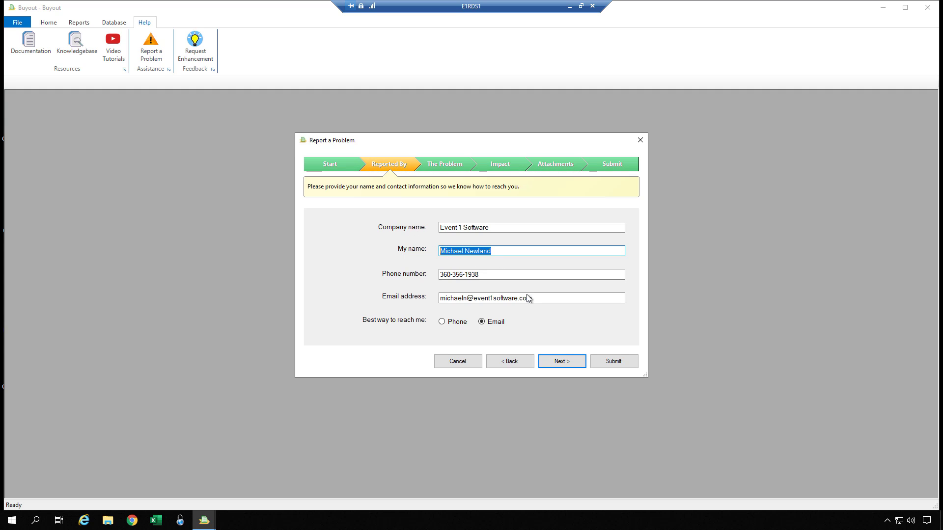
drag(534, 299, 419, 283)
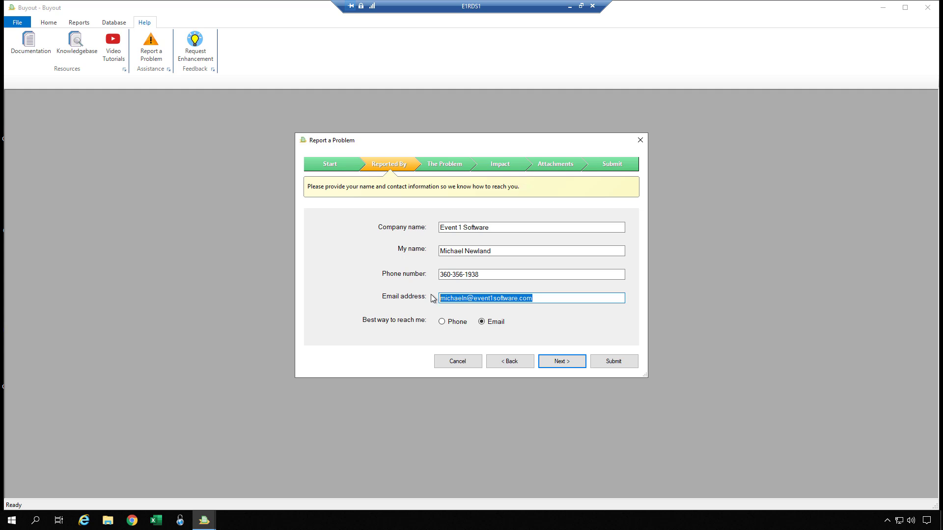
click(562, 362)
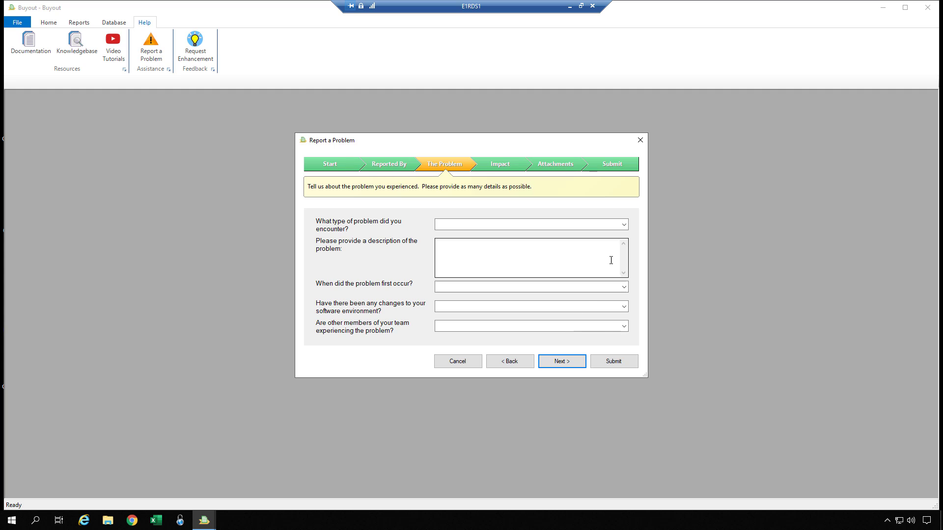
Step: Set the problem type to Error message and describe it as "Clicked save button in stored pricing and got an error."
click(624, 224)
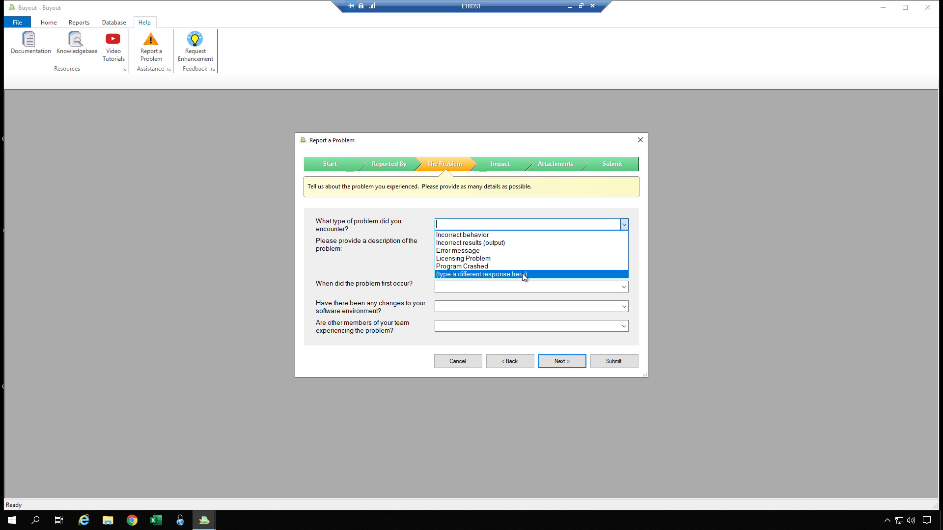
click(461, 251)
click(460, 250)
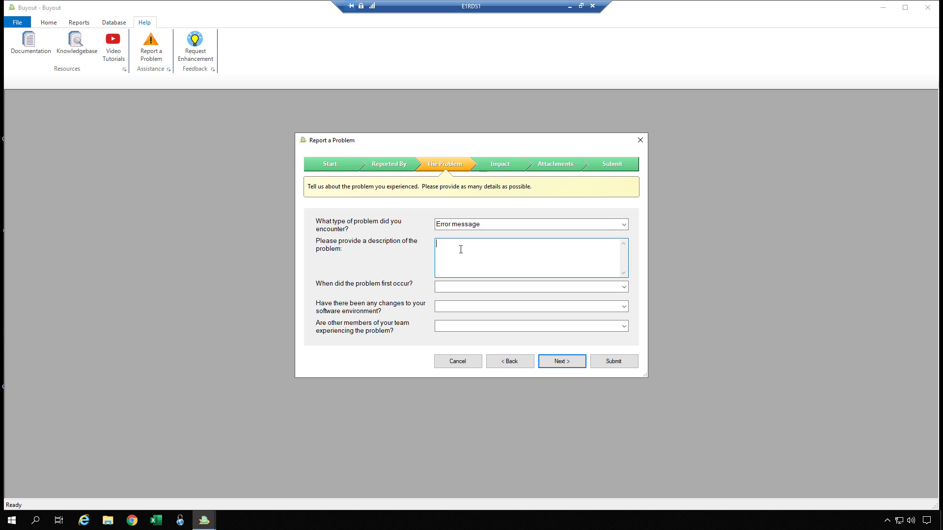
text(Clicked save button in stored pricing and)
text(got an error.)
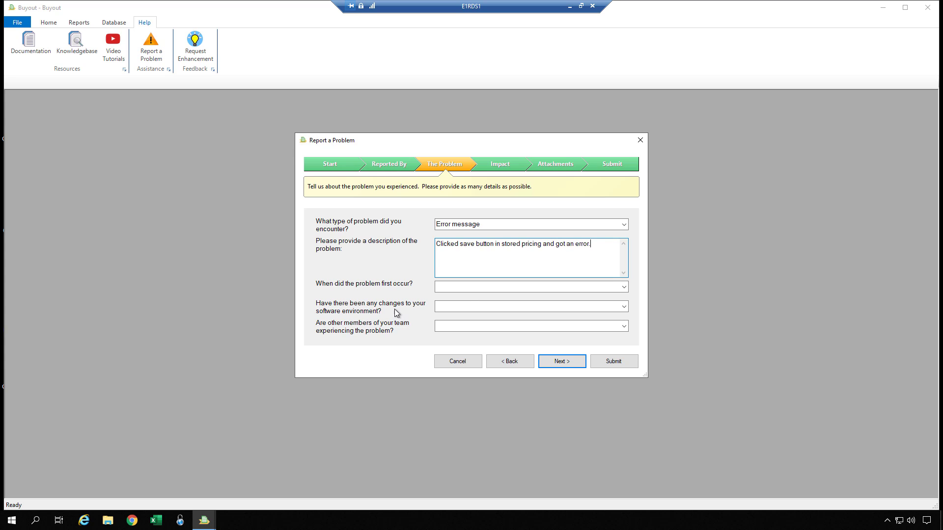
Step: Answer when the problem first occurred with After Upgrading Buyout
click(625, 287)
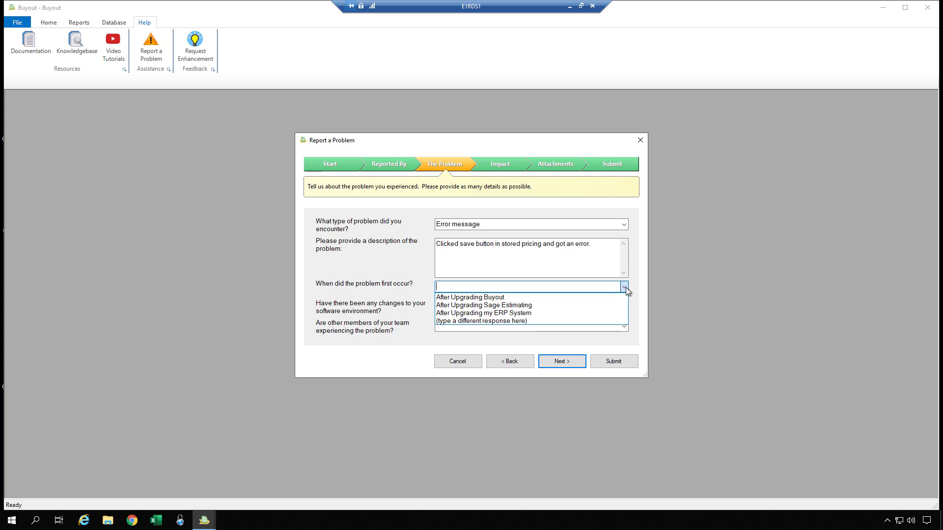
click(541, 322)
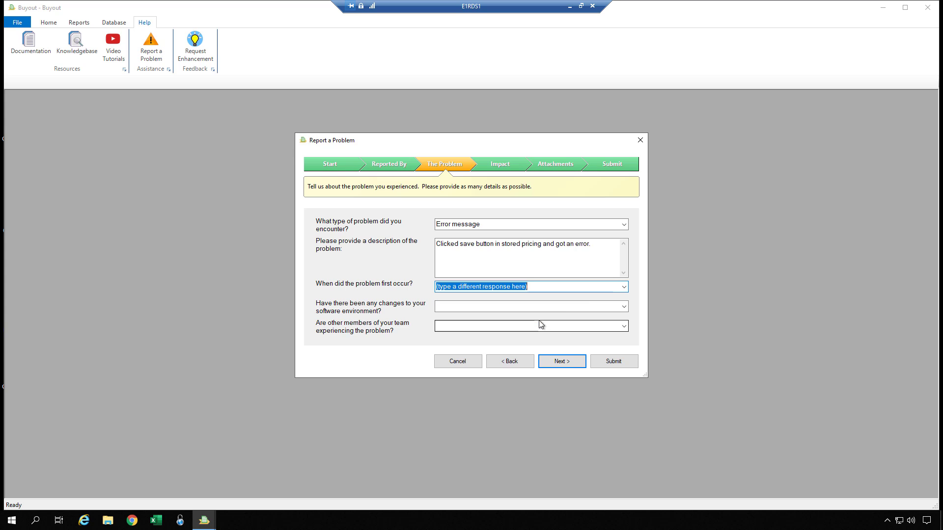
click(623, 287)
click(549, 297)
Step: Review the answer choices for software environment changes and for other affected team members, leaving both questions blank
click(575, 305)
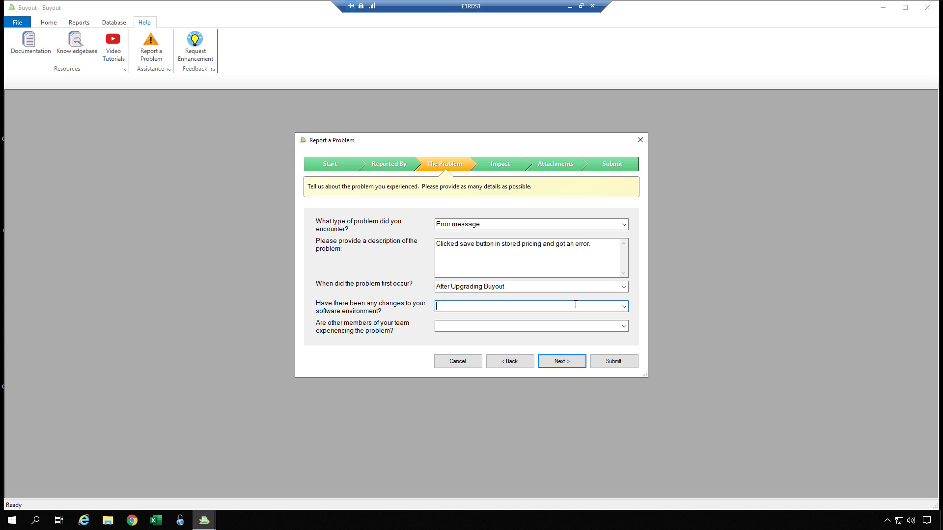
click(624, 306)
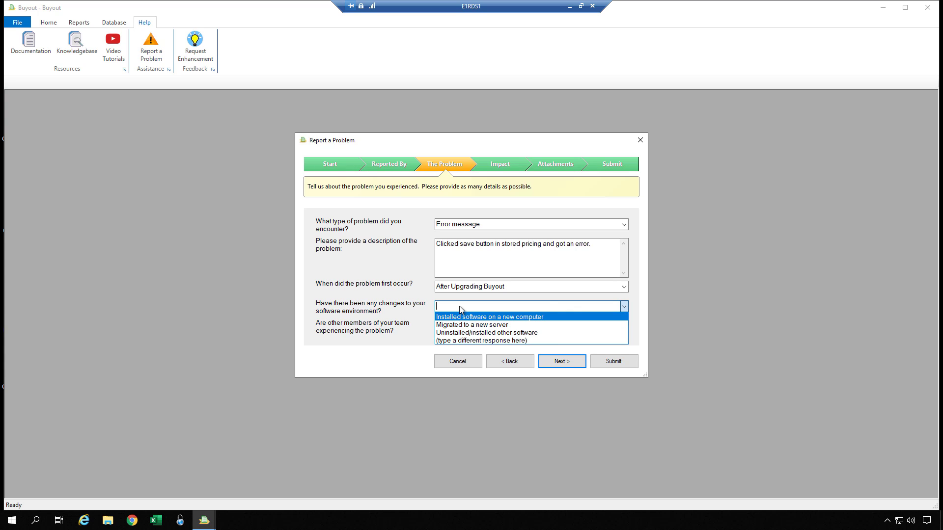
click(403, 308)
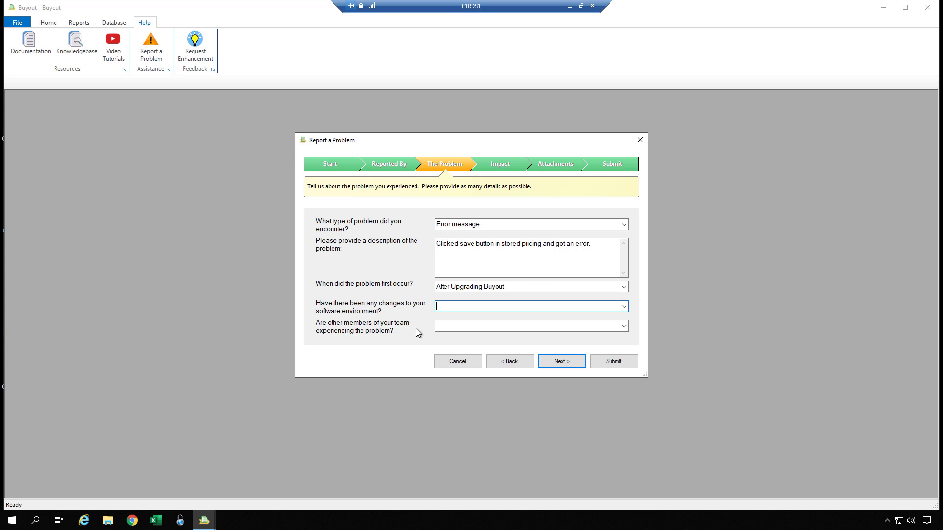
click(624, 327)
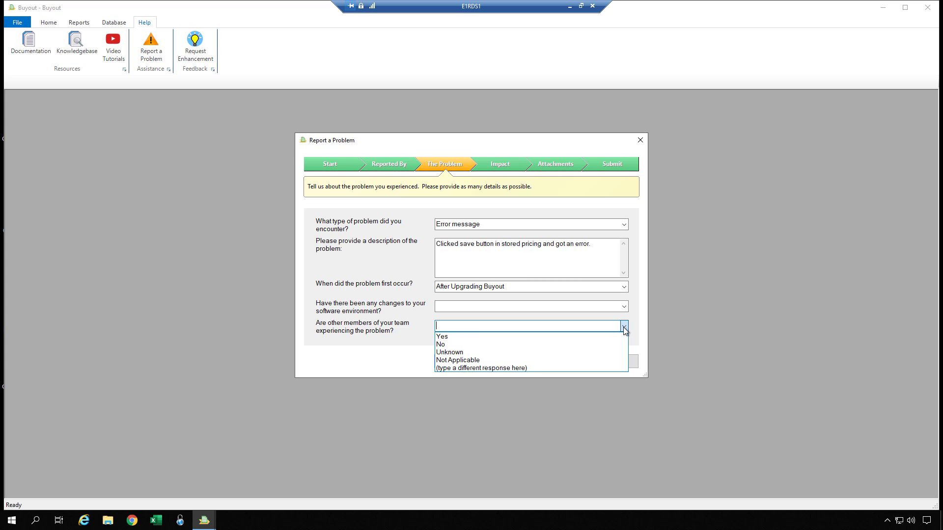
click(624, 328)
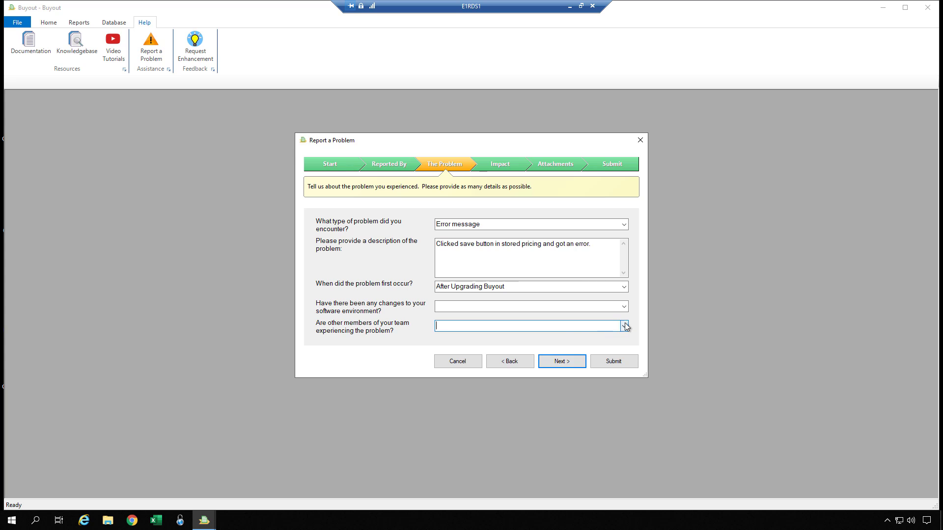
Step: Compare the impact rankings between No Impact and Critical, and rank the reported problem as Moderate Impact
click(562, 364)
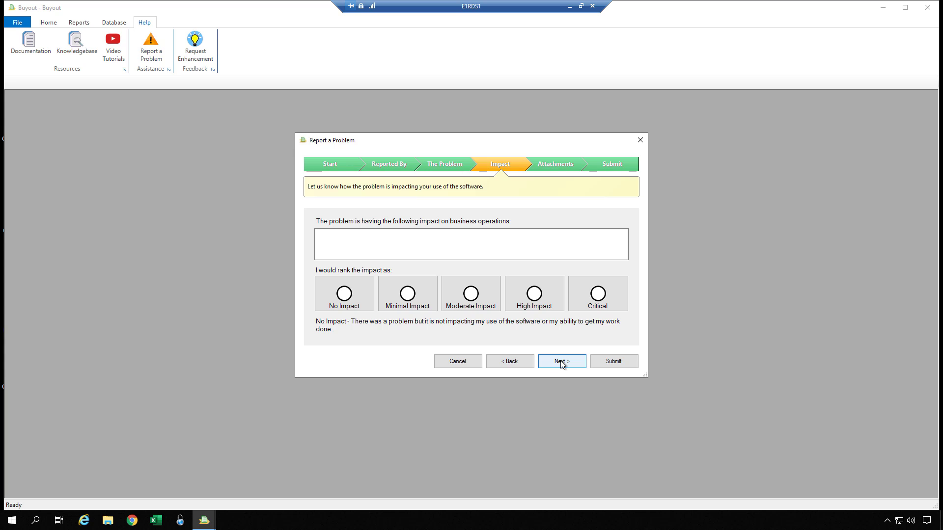
click(595, 300)
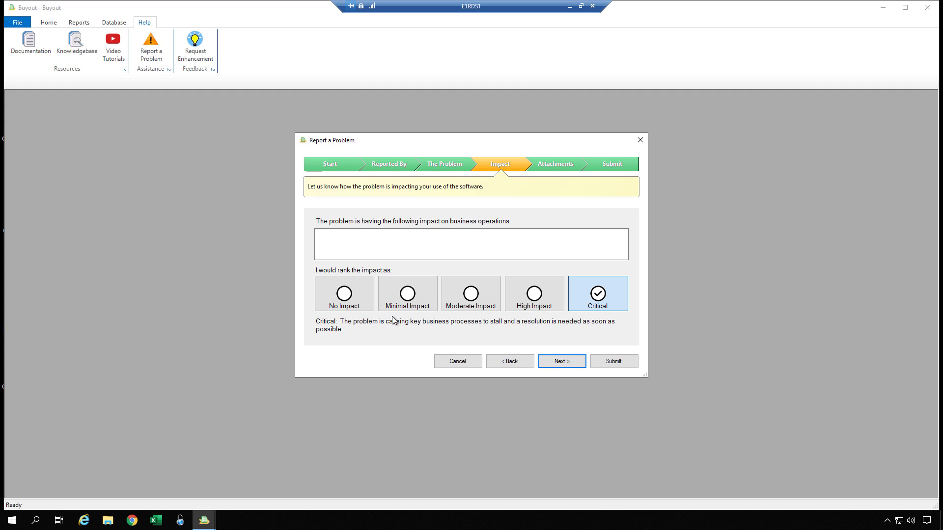
click(509, 297)
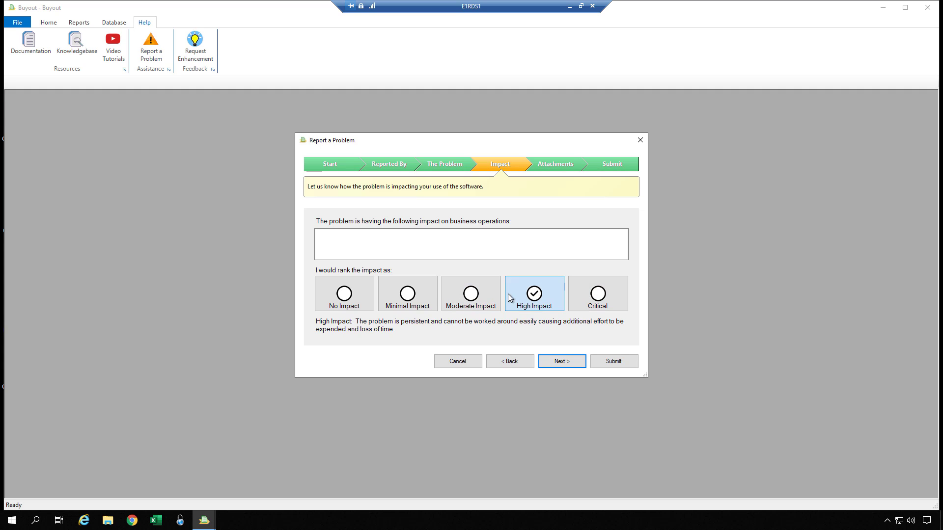
click(472, 297)
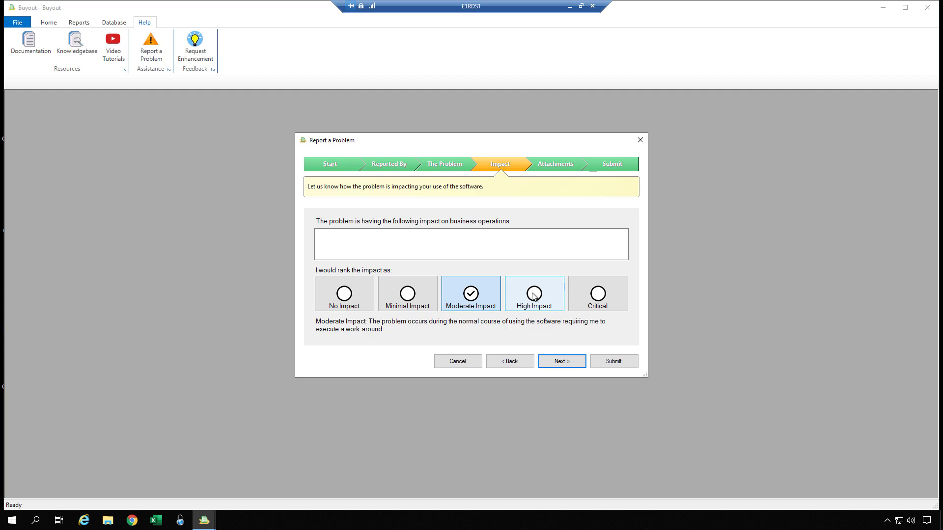
click(527, 296)
click(475, 298)
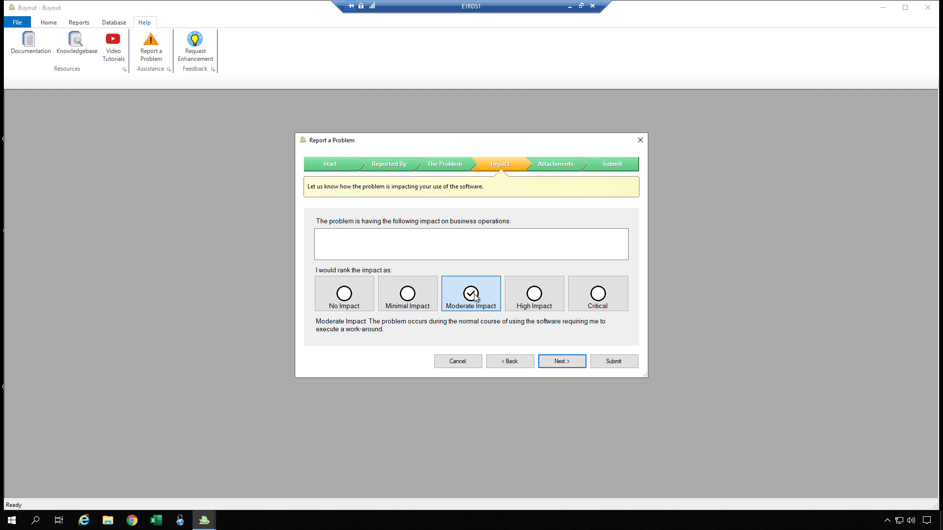
click(599, 297)
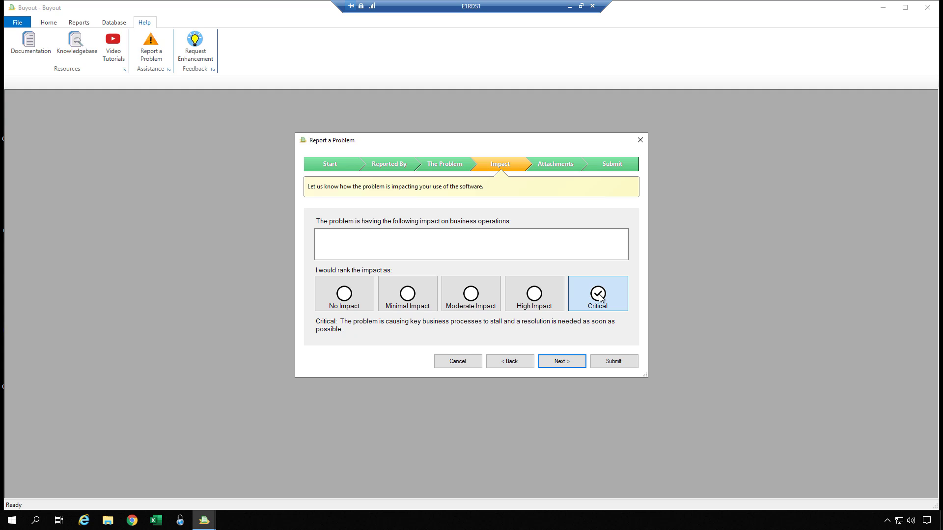
click(344, 297)
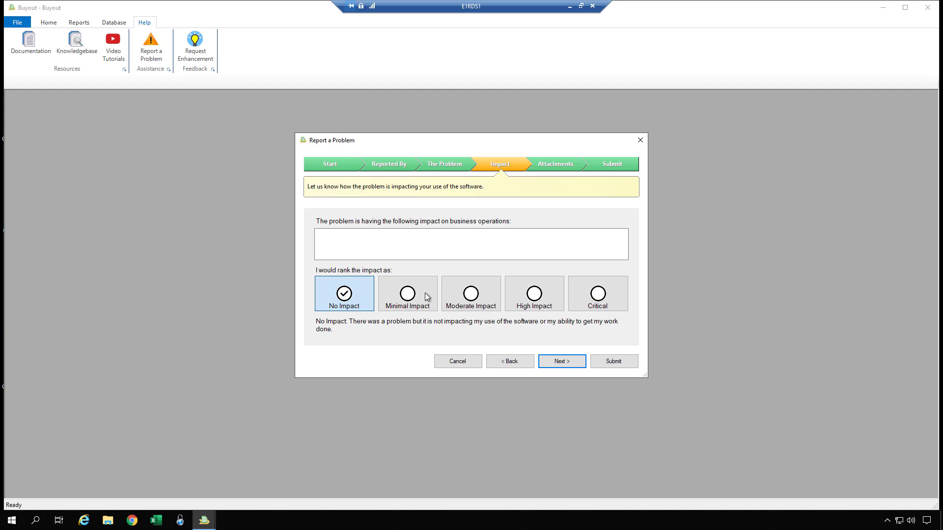
click(596, 294)
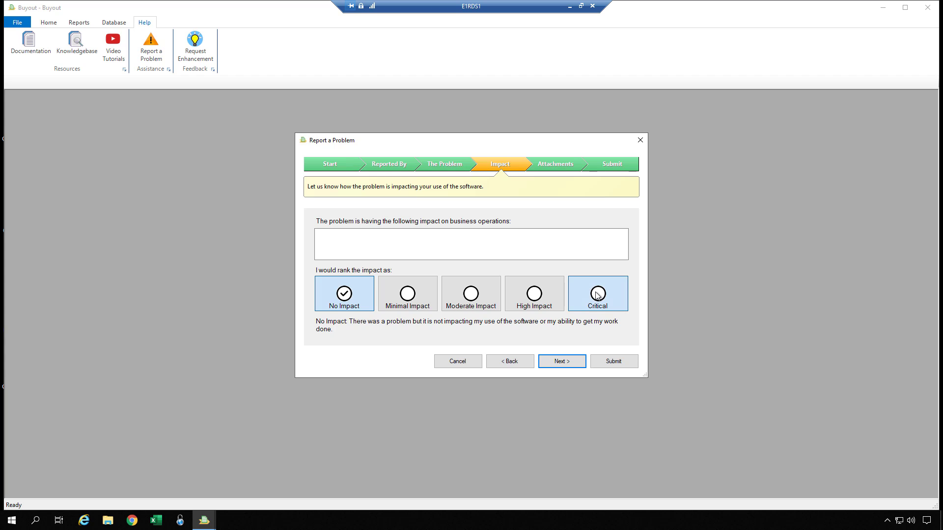
click(414, 240)
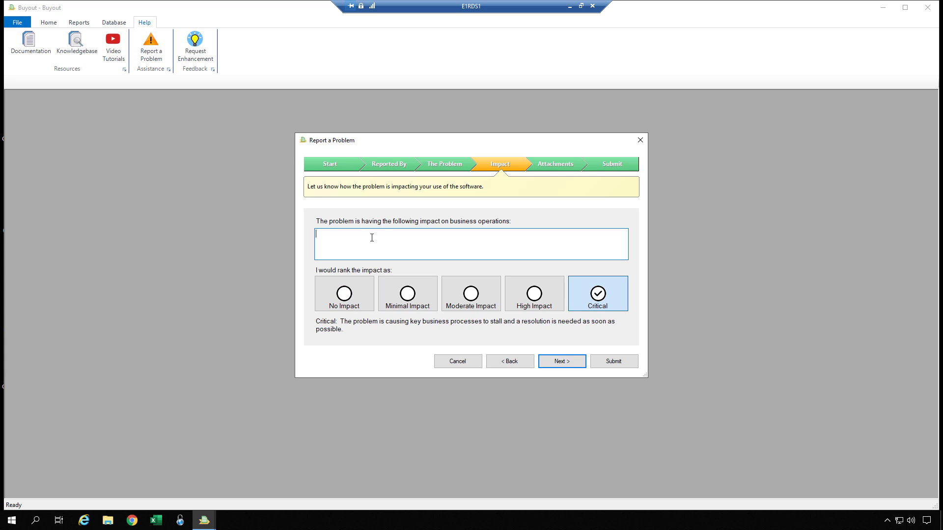
click(470, 296)
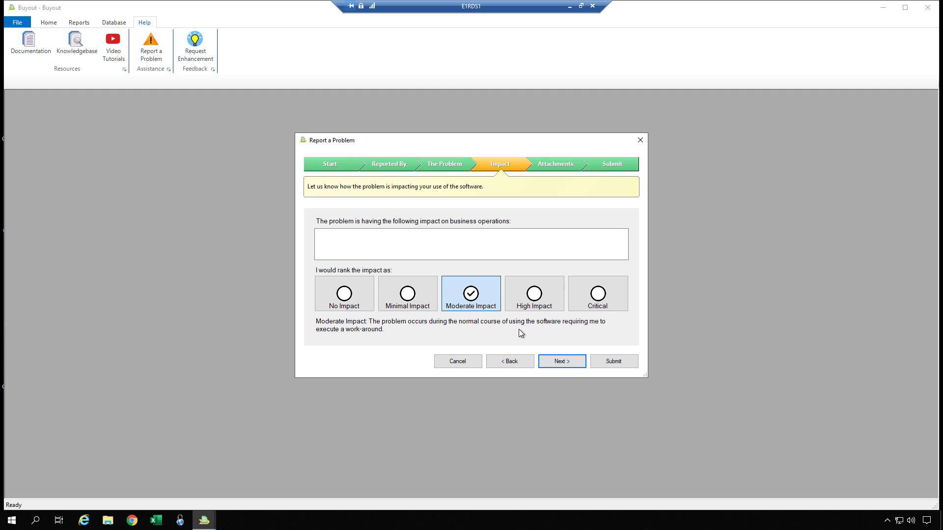
Step: Skip the attachments and enable copying the service provider on the communication
click(565, 363)
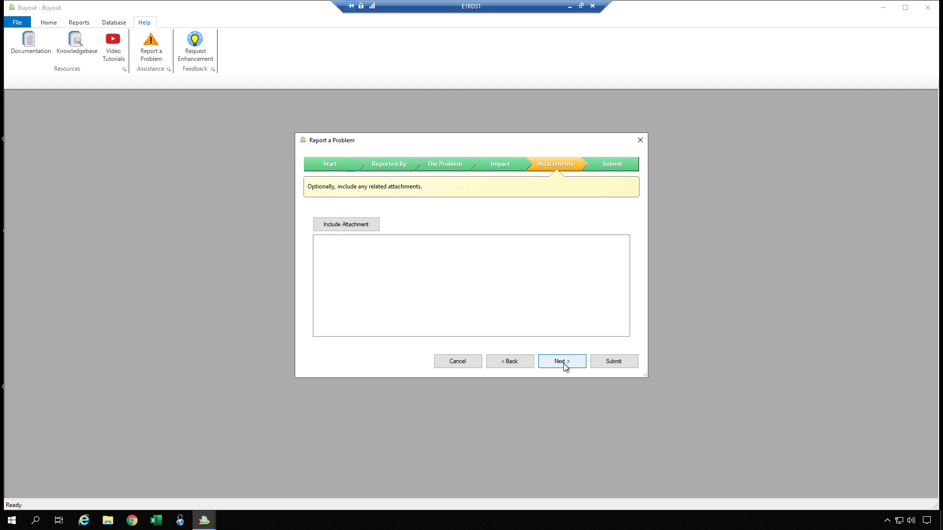
click(564, 363)
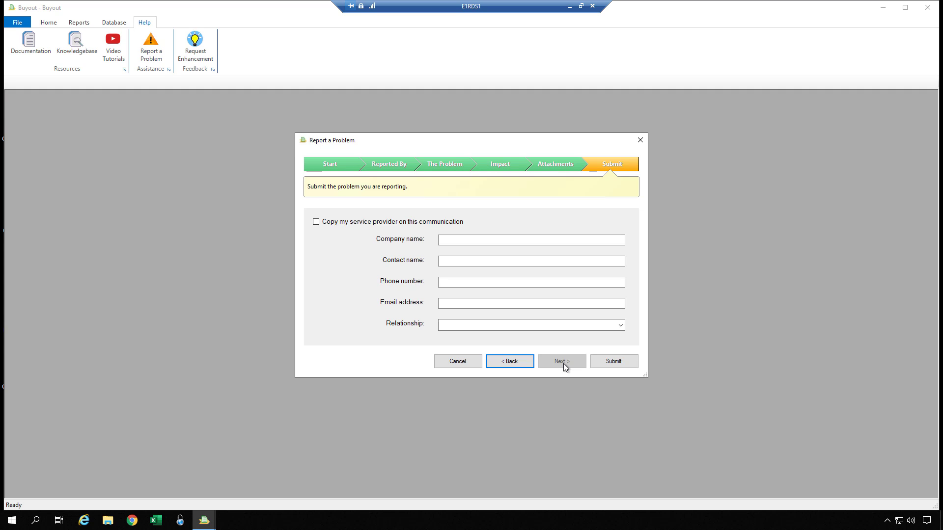
click(316, 225)
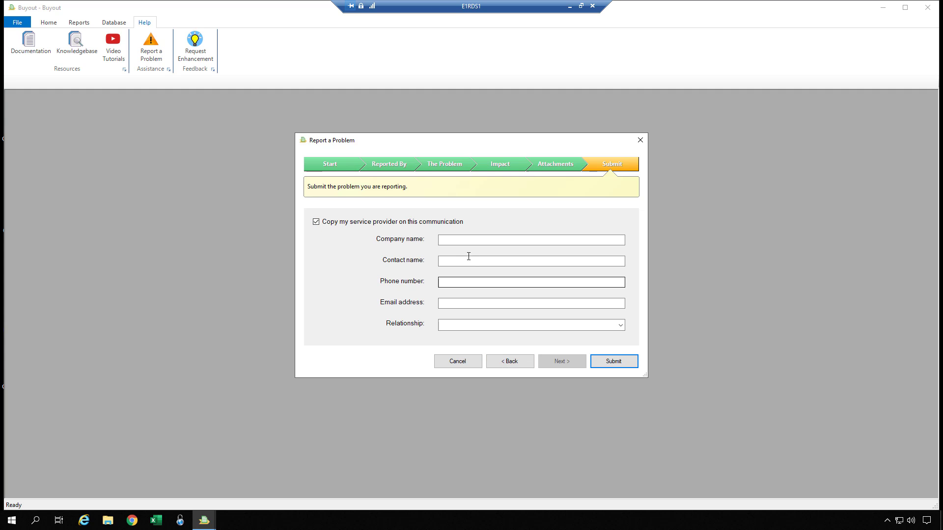
Step: Review the service provider contact fields and the available Relationship choices, leaving them all blank
click(451, 243)
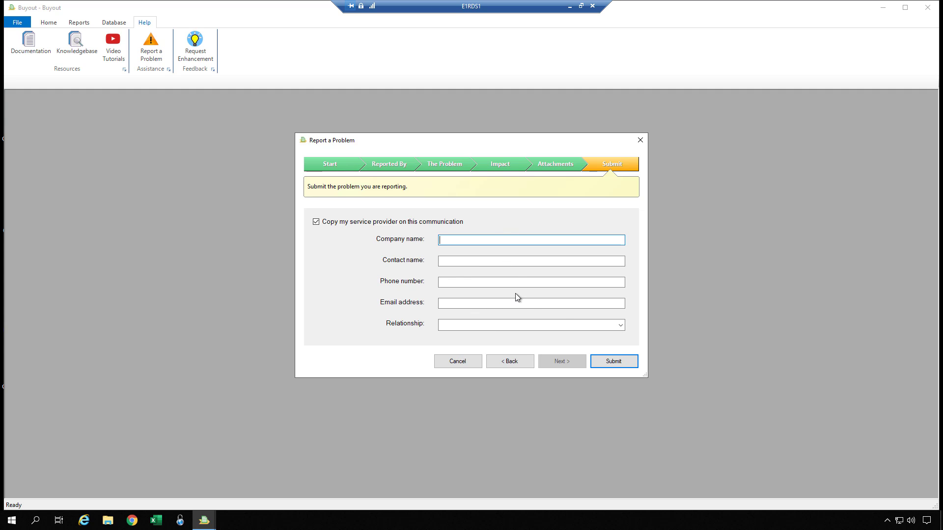
click(620, 326)
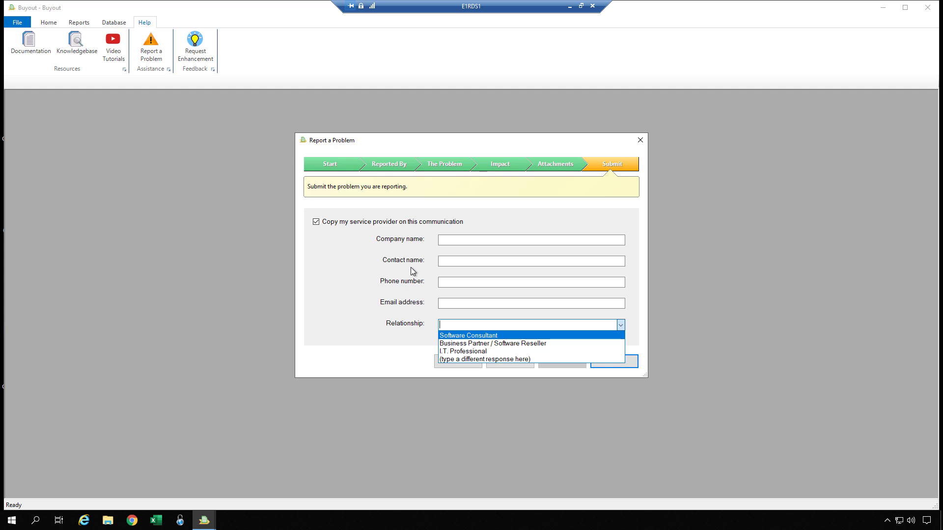
click(405, 369)
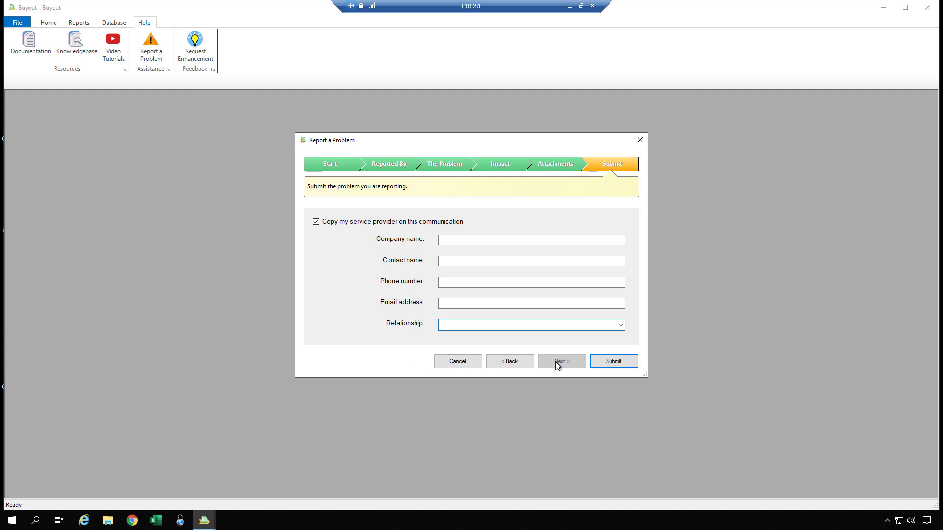
Step: Submit the problem report, dismiss the confirmation message, and return to the Home commands for Buyout packages
click(614, 366)
click(612, 362)
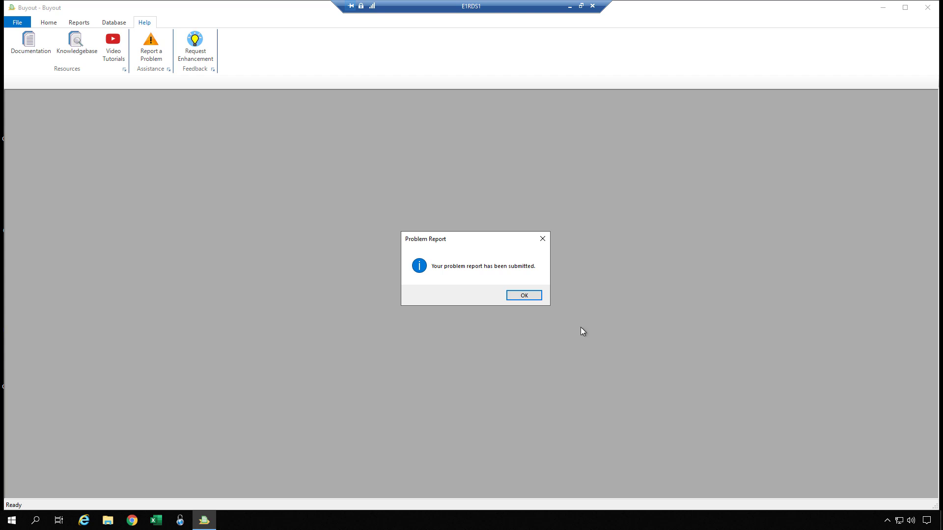
click(524, 296)
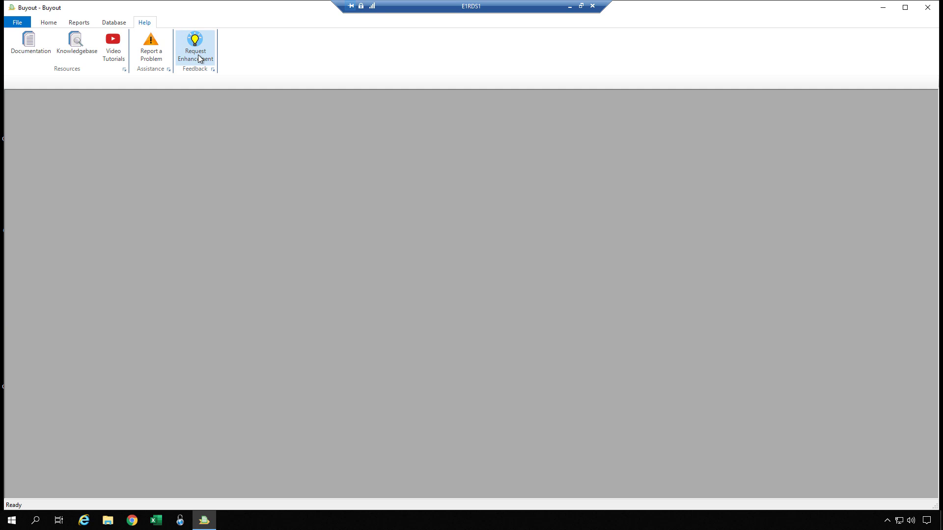
click(46, 22)
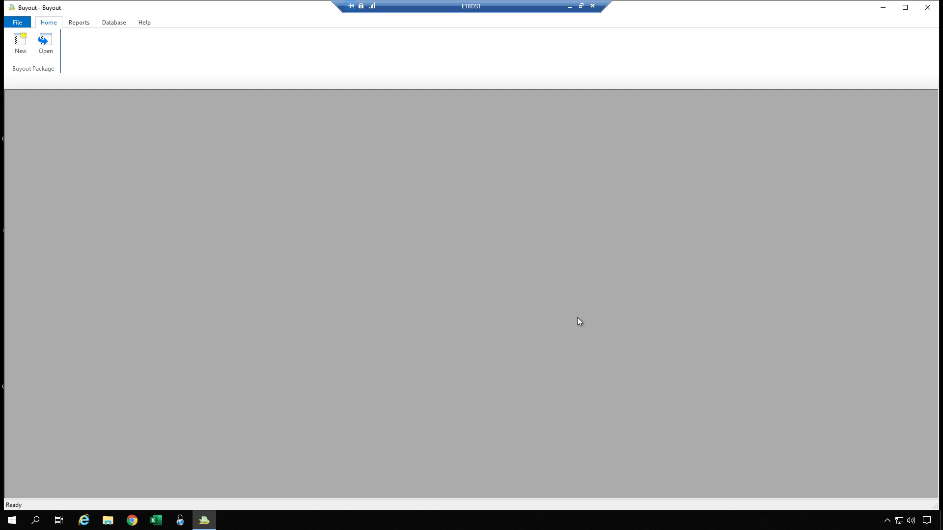